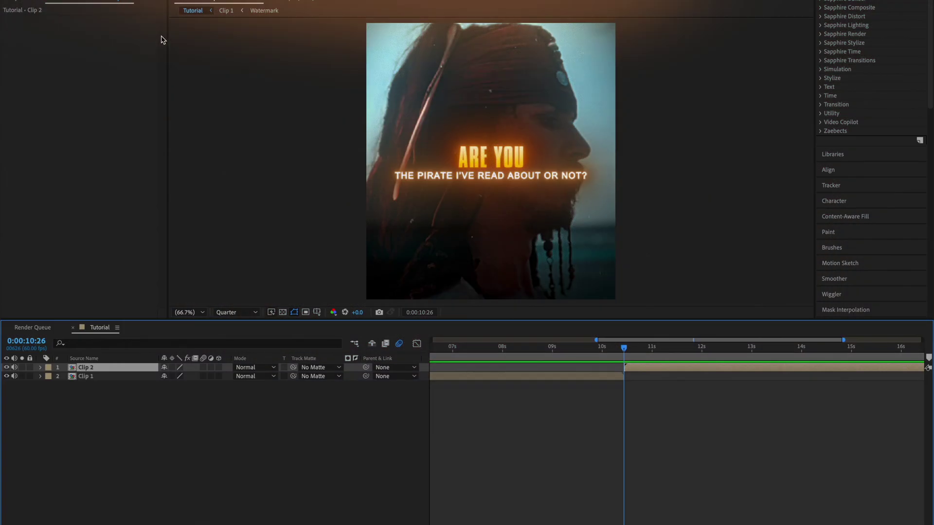
Create an adjustment layer above the two clips and cut away its part before 0:00:09:54
right_click(170, 41)
mouse_move(229, 0)
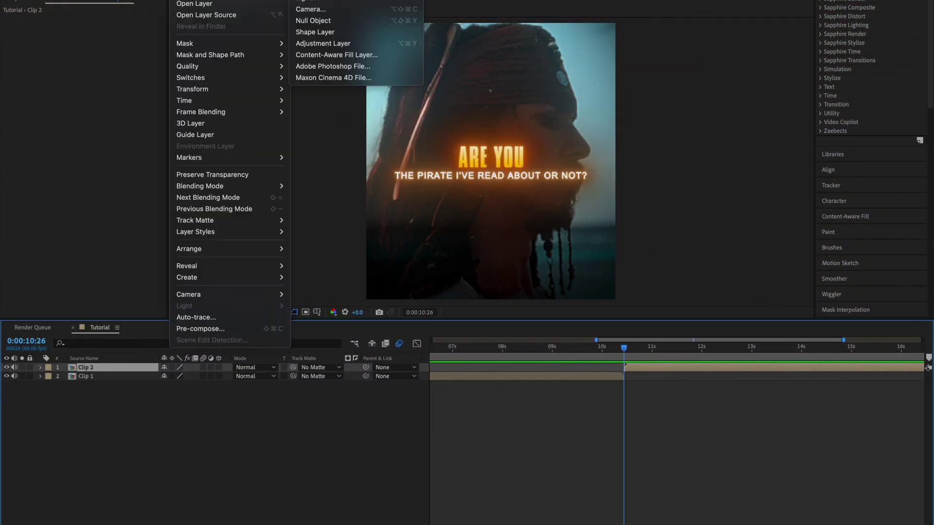
click(323, 43)
drag(594, 350, 647, 355)
key(super+shift+d)
click(584, 375)
key(Delete)
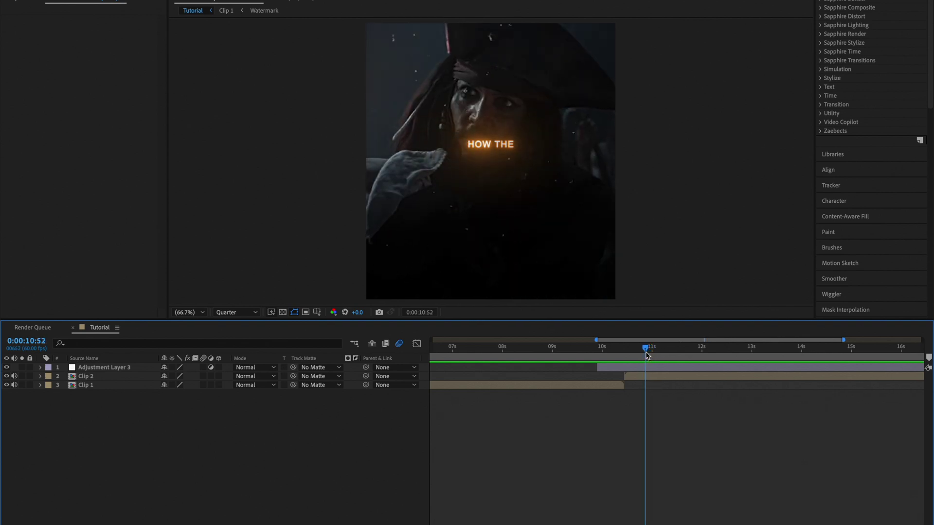
Trim the adjustment layer's end to 0:00:10:52 and deselect it
click(647, 367)
key(alt+bracketright)
key(F2)
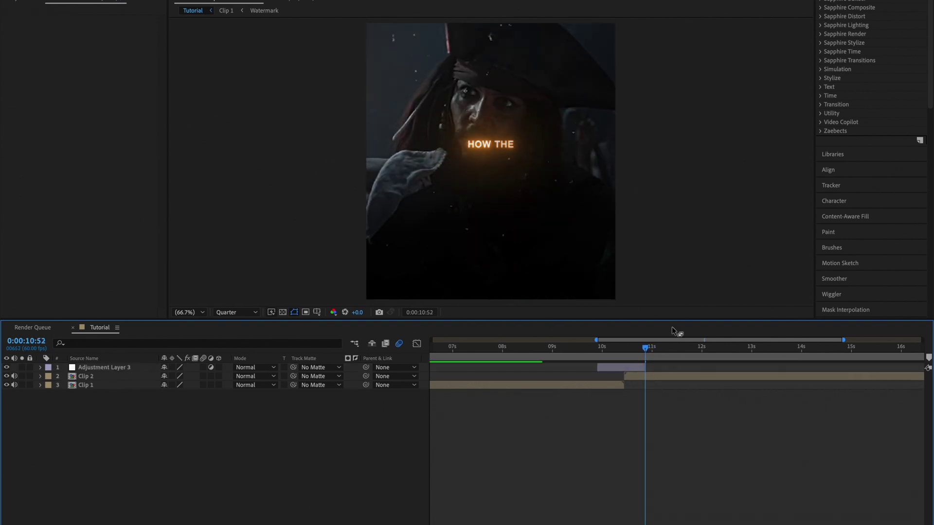
Apply the S_WarpChroma effect to the adjustment layer
click(621, 367)
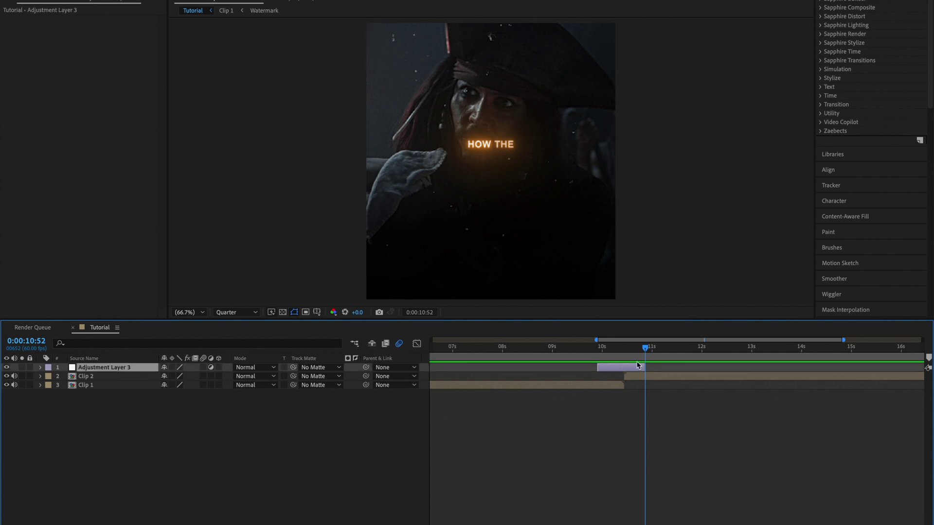
key(ctrl+space)
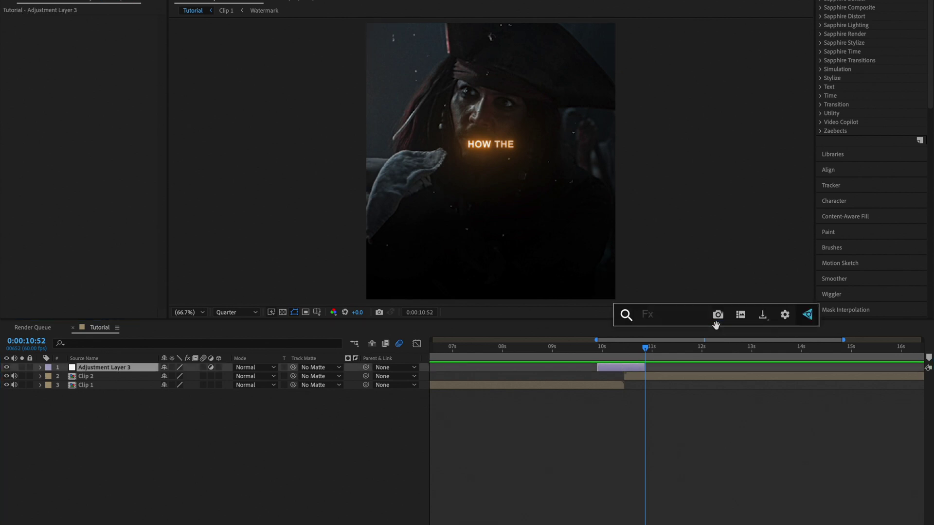
text(s_warpch)
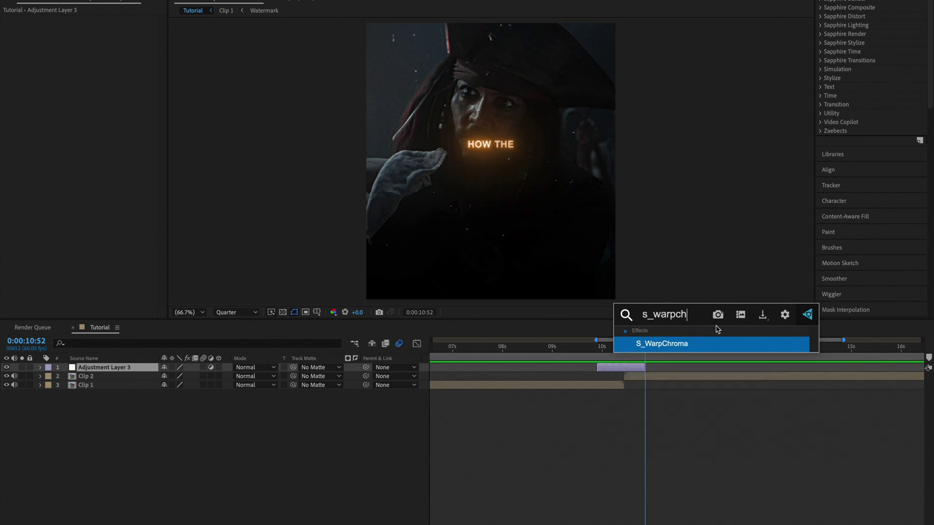
key(Return)
Add the S_BlurMoCurves and Glitchify effects to the adjustment layer
key(ctrl+space)
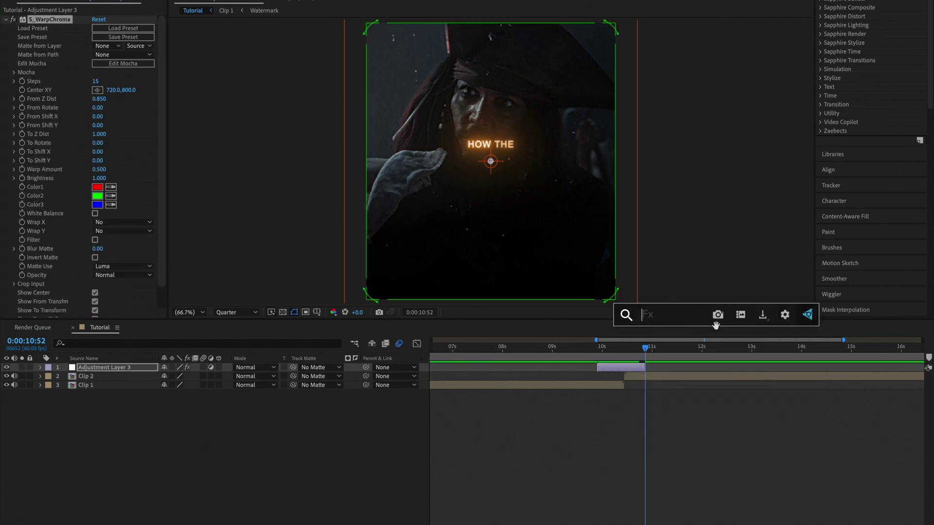
text(s_blurmo)
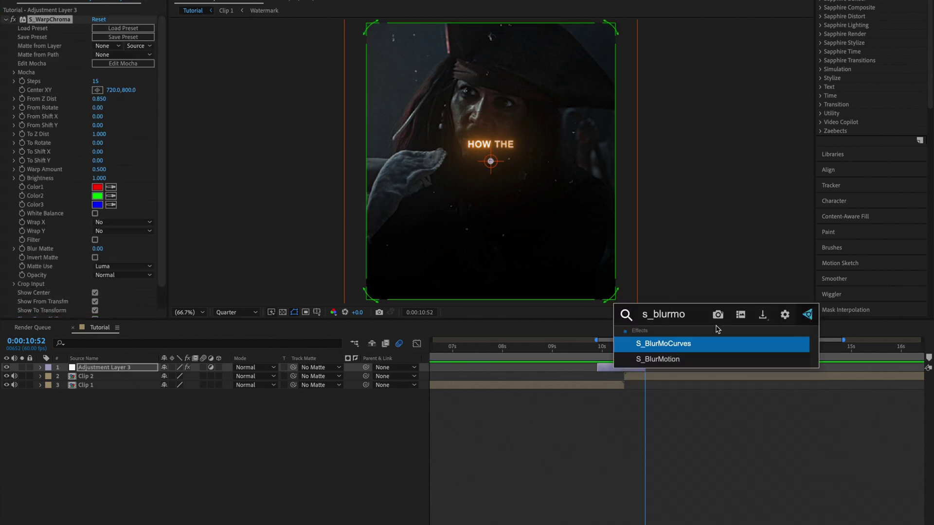
key(Return)
text(glit)
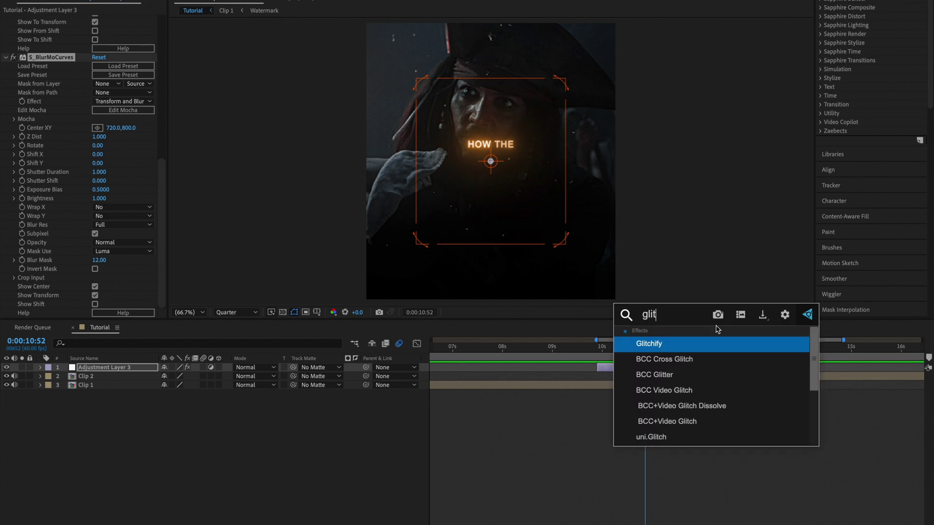
key(Return)
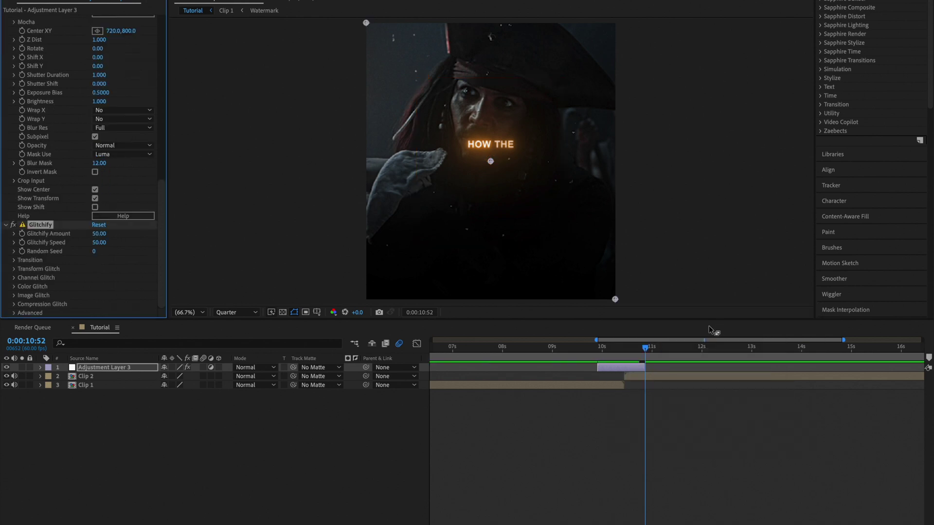
Keyframe the S_WarpChroma Warp Amount at 0 on the adjustment layer's first frame, 0:00:09:54
key(i)
scroll(100, 119, up, 10)
scroll(95, 113, up, 5)
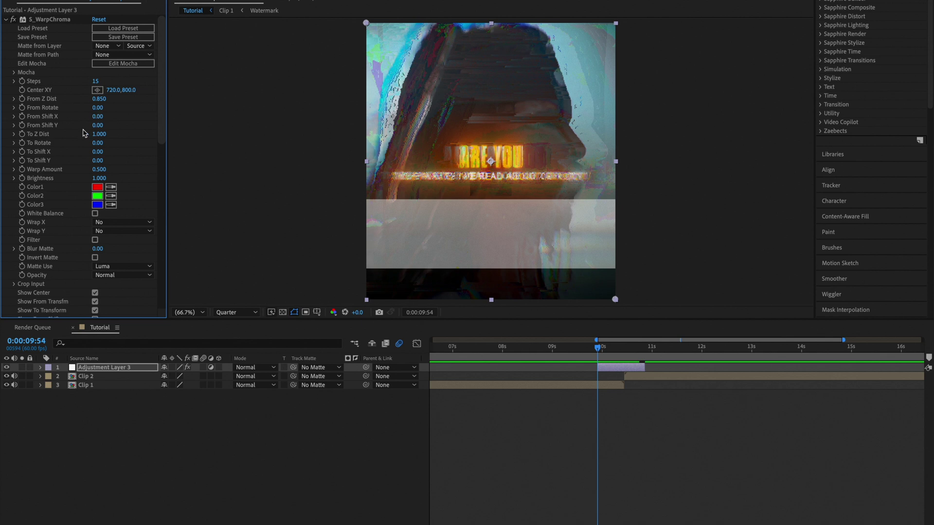
click(22, 169)
click(99, 169)
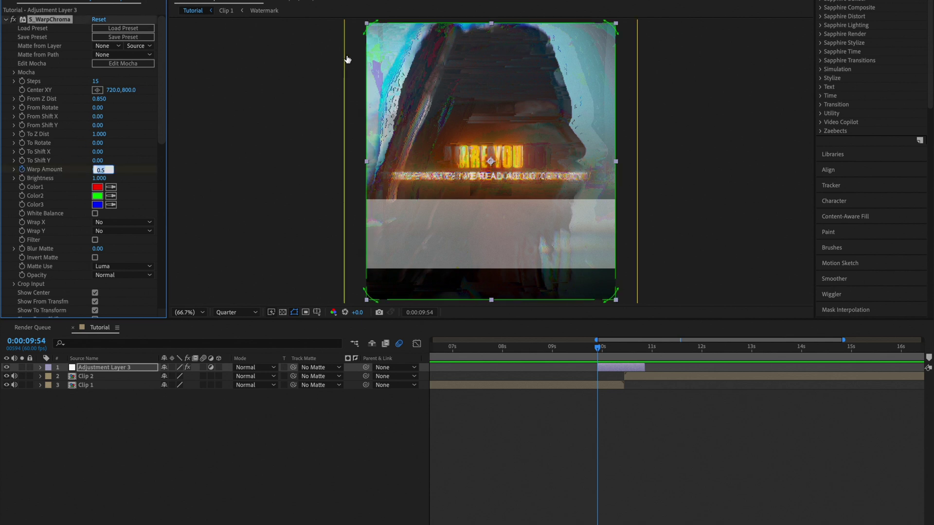
text(0)
key(Return)
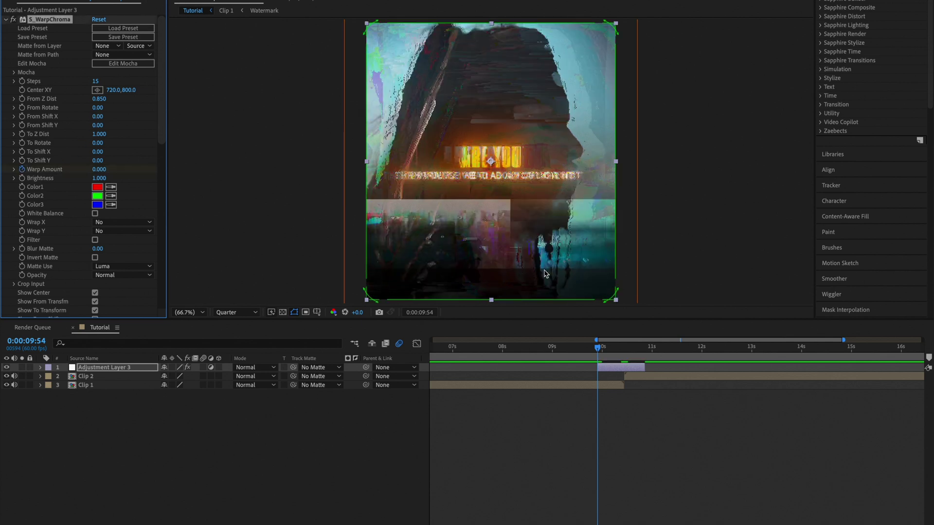
Keyframe the Warp Amount at 1 on the cut at 0:00:10:27 and at 0 on the layer's end at 0:00:10:52
key(u)
click(625, 349)
key(equal)
key(equal)
key(equal)
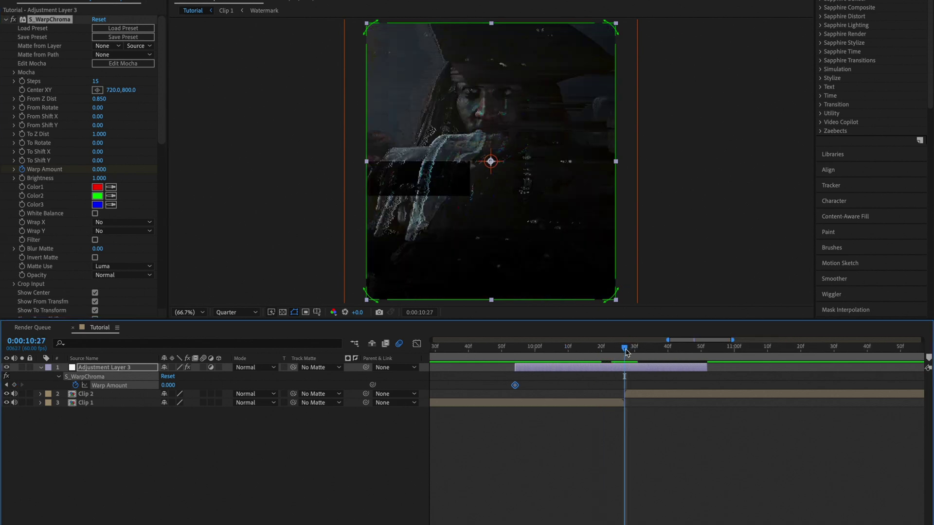
click(99, 169)
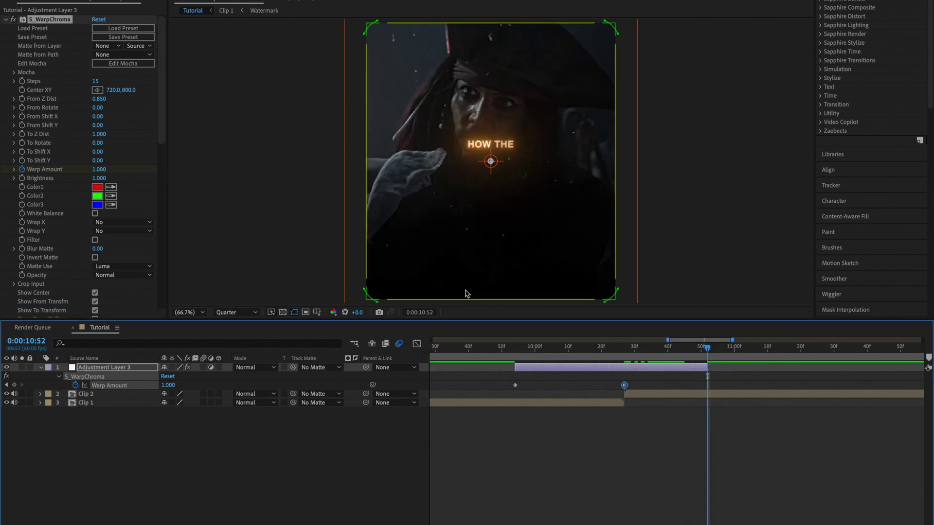
click(103, 170)
key(Return)
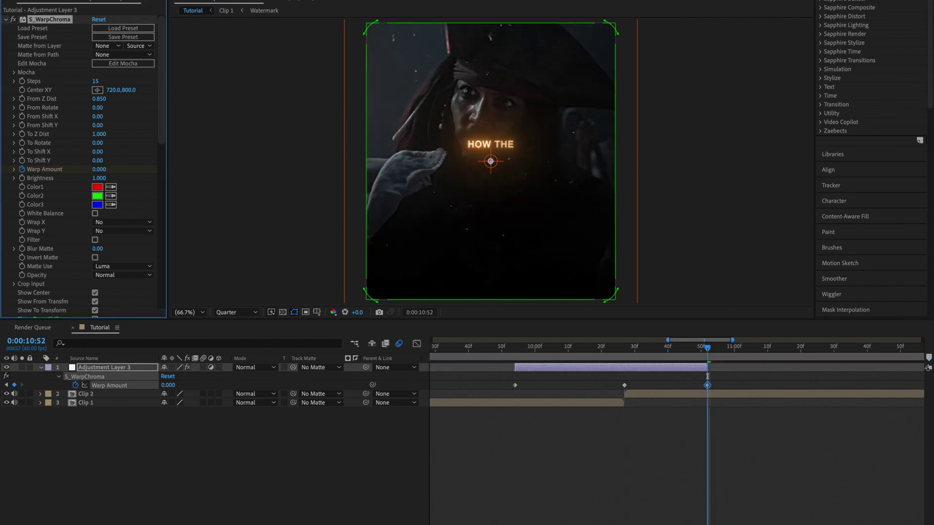
Keyframe the S_BlurMoCurves Z Dist at 1 and Shutter Duration at 0 on the adjustment layer's first frame
click(5, 20)
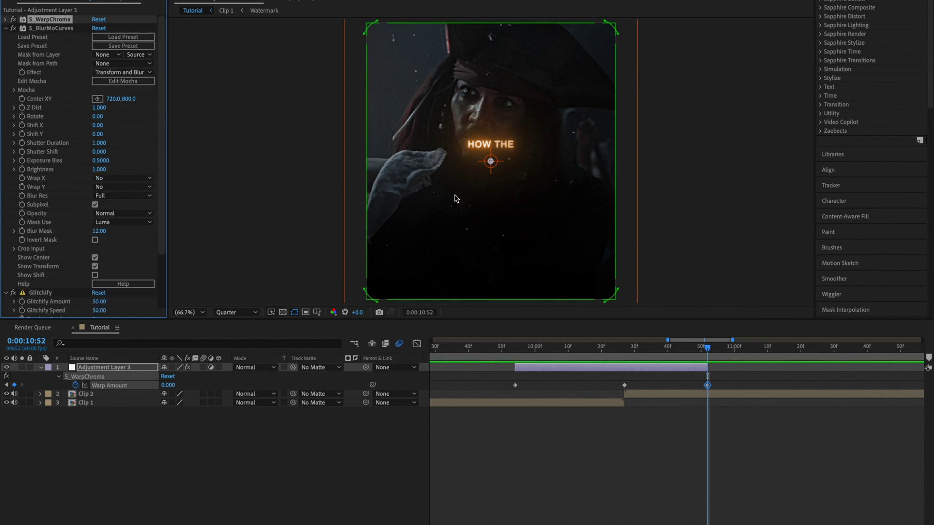
key(i)
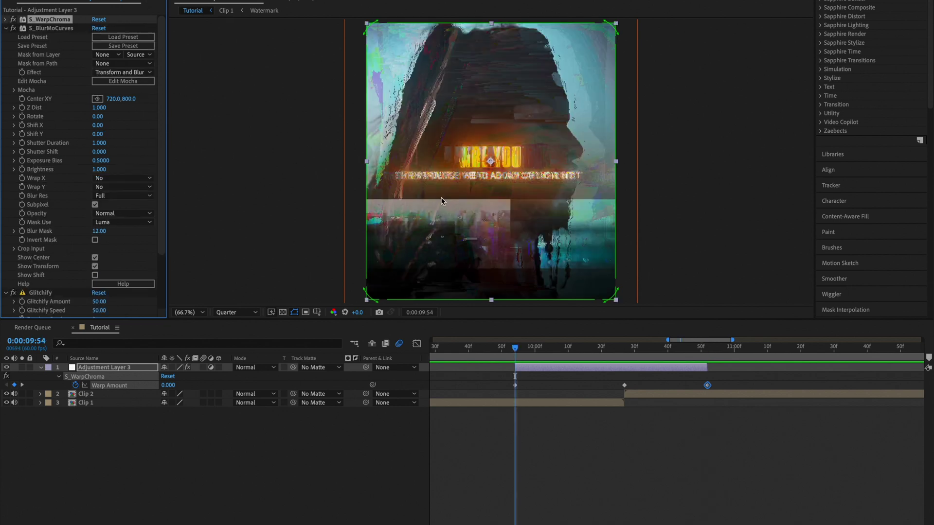
click(22, 110)
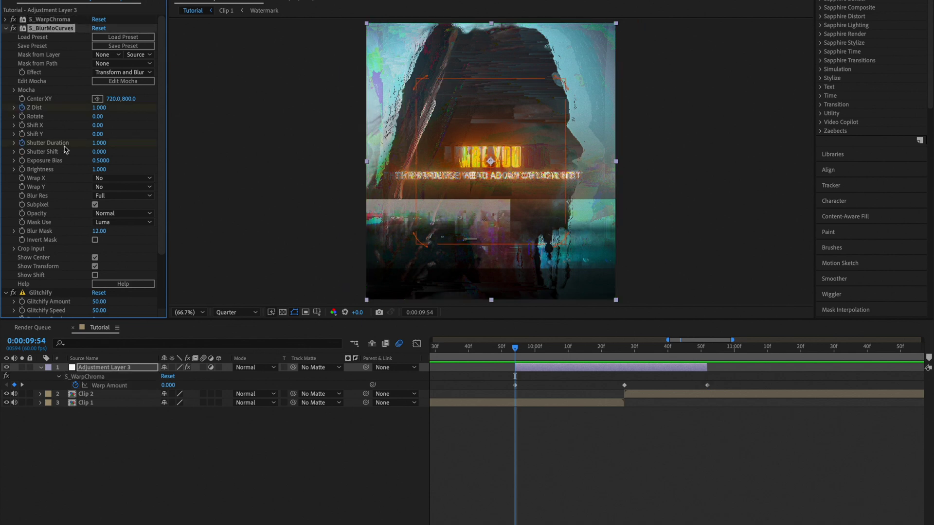
click(100, 143)
text(0)
key(Return)
Keyframe Shutter Duration 5 and Z Dist 0.8 at the cut, and Shutter Duration 0 and Z Dist 1 at the layer's end
click(625, 349)
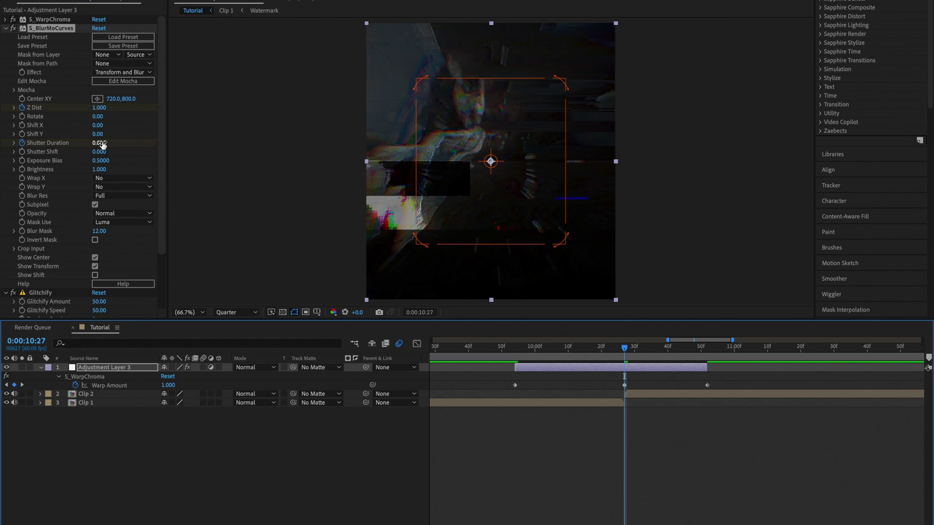
drag(103, 145, 205, 104)
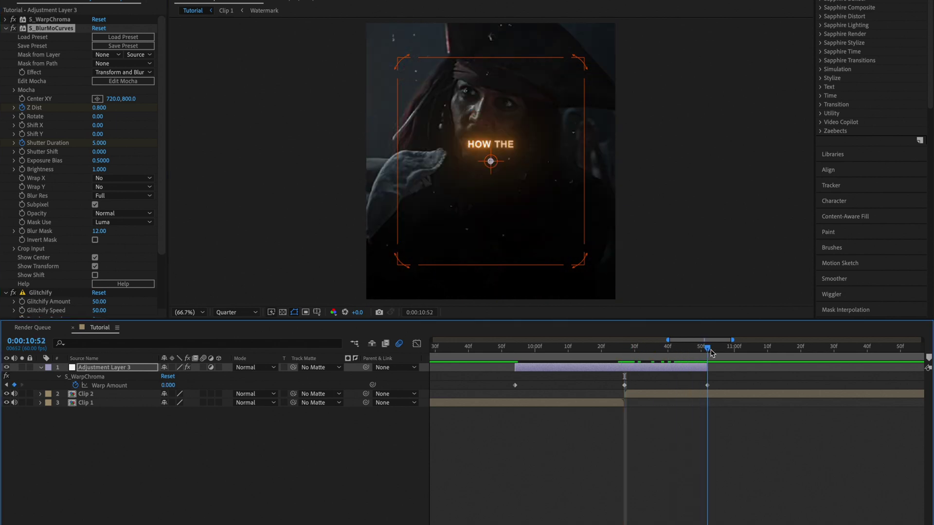
click(99, 143)
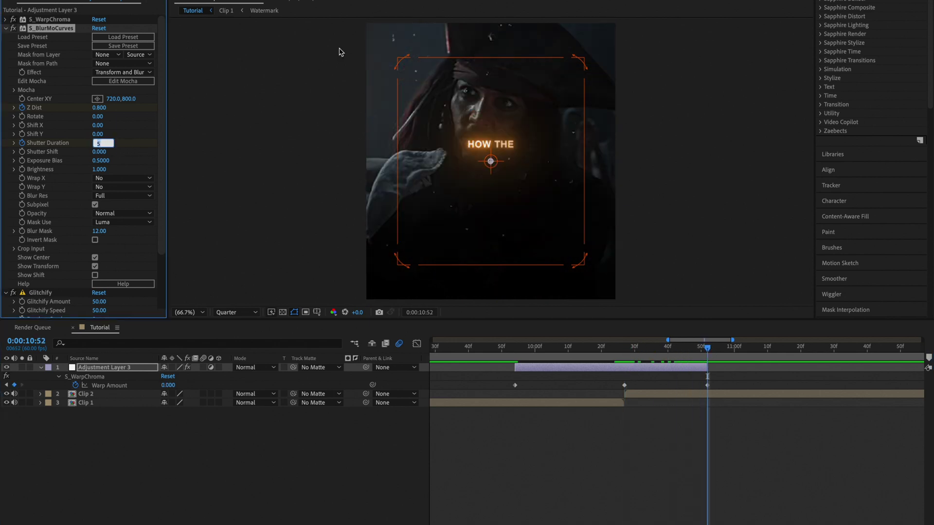
text(0)
click(108, 111)
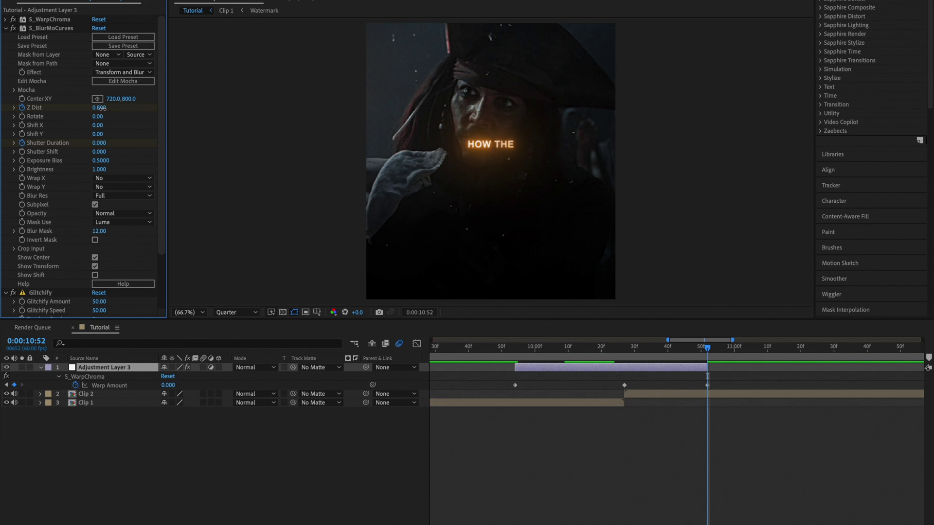
click(102, 109)
text(1)
key(Return)
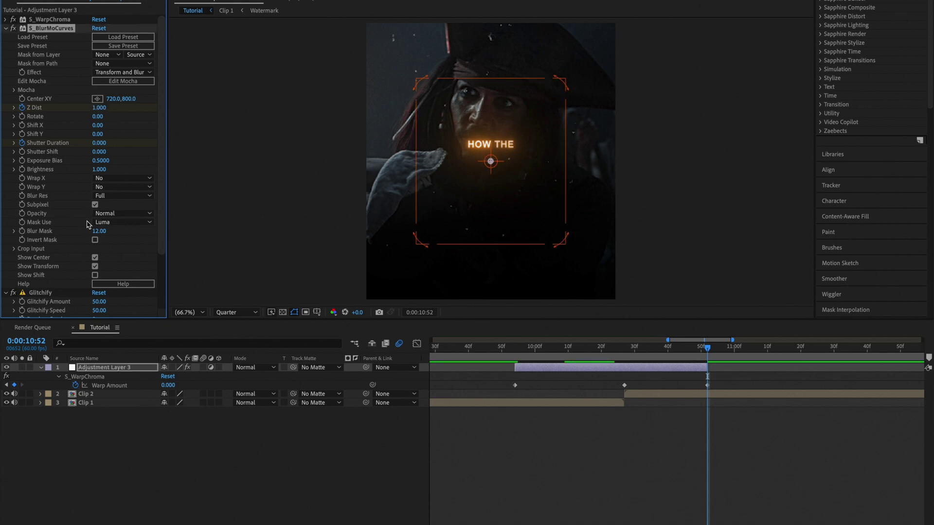
Enable keyframing for Glitchify Amount and Glitchify Speed, and set them to 20 and 10 at the cut, 0:00:10:27
scroll(87, 223, down, 3)
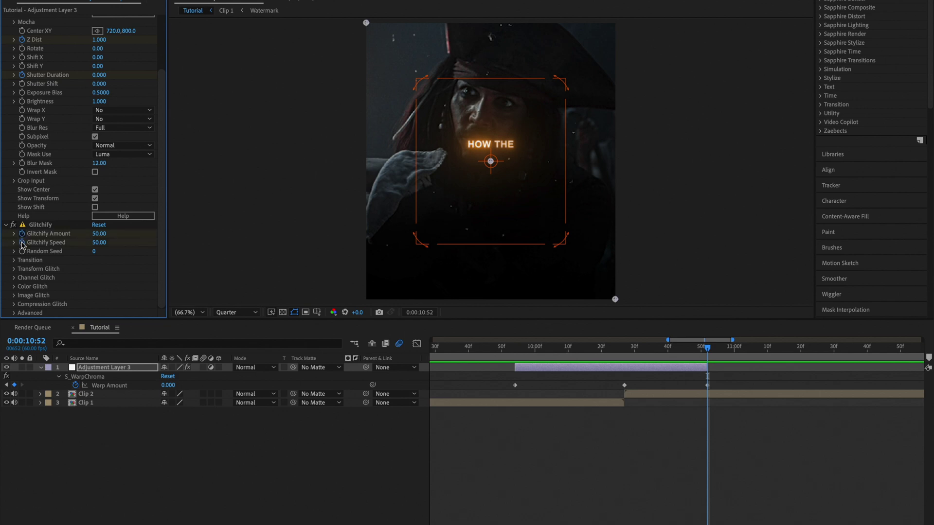
drag(103, 236, 21, 244)
click(624, 357)
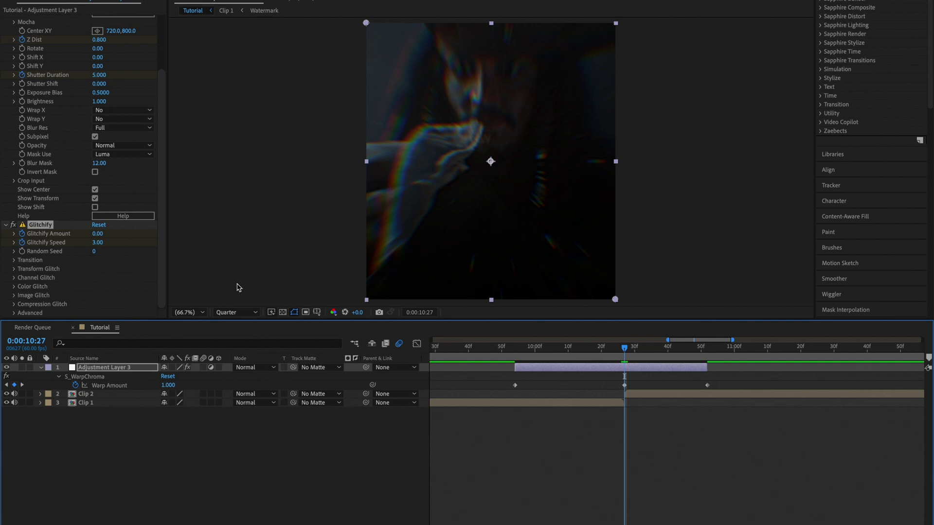
click(97, 234)
text(20)
key(Return)
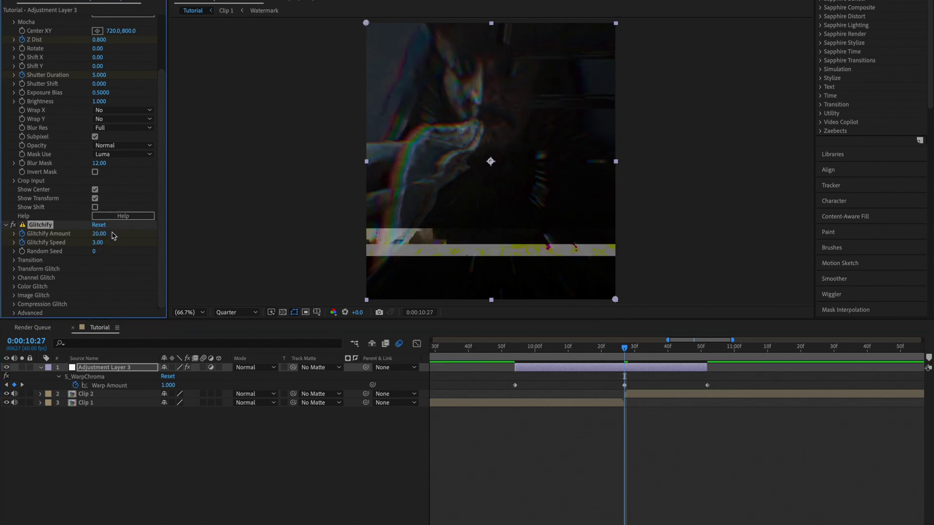
click(99, 243)
text(10)
key(Return)
Keyframe Glitchify Amount and Speed at 0 on the layer's start and end, and reveal all keyframed properties in the timeline
key(j)
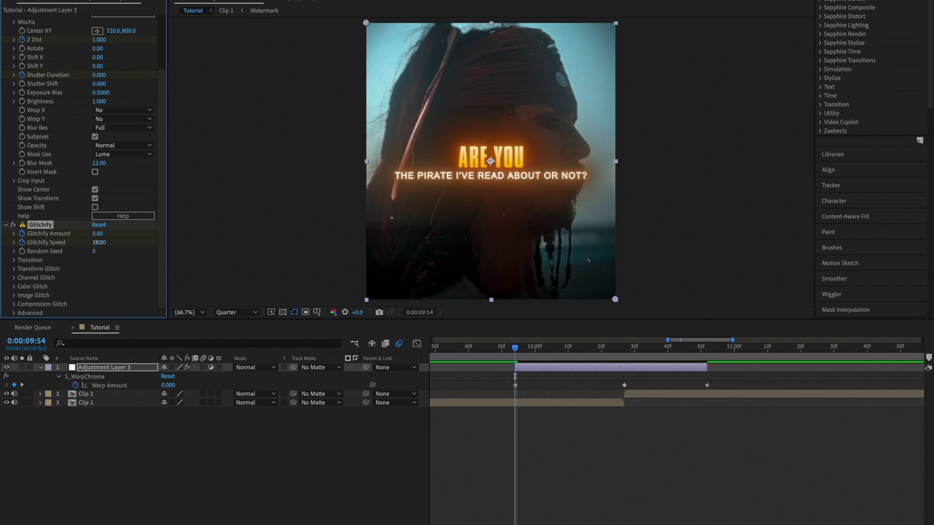
key(k)
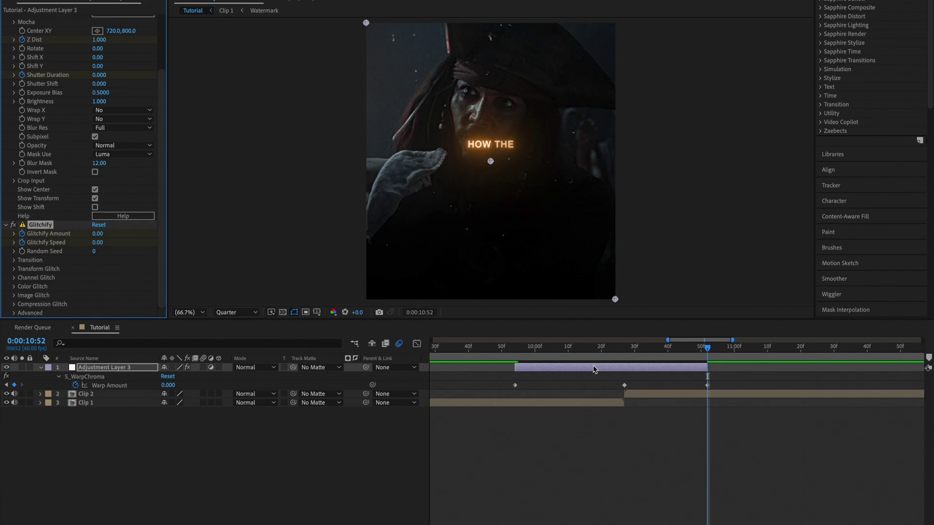
key(u)
key(u)
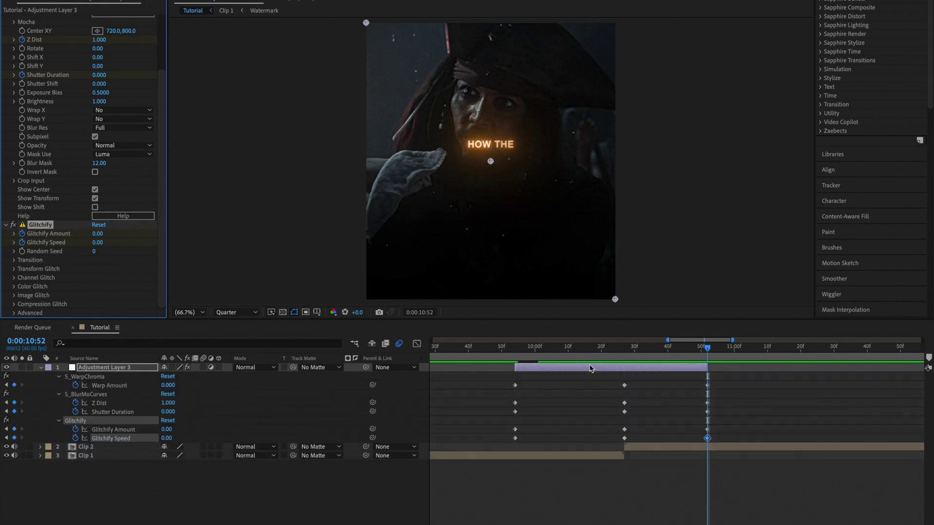
Apply Easy Ease to all keyframes of the adjustment layer's three effects
key(minus)
drag(591, 379, 725, 454)
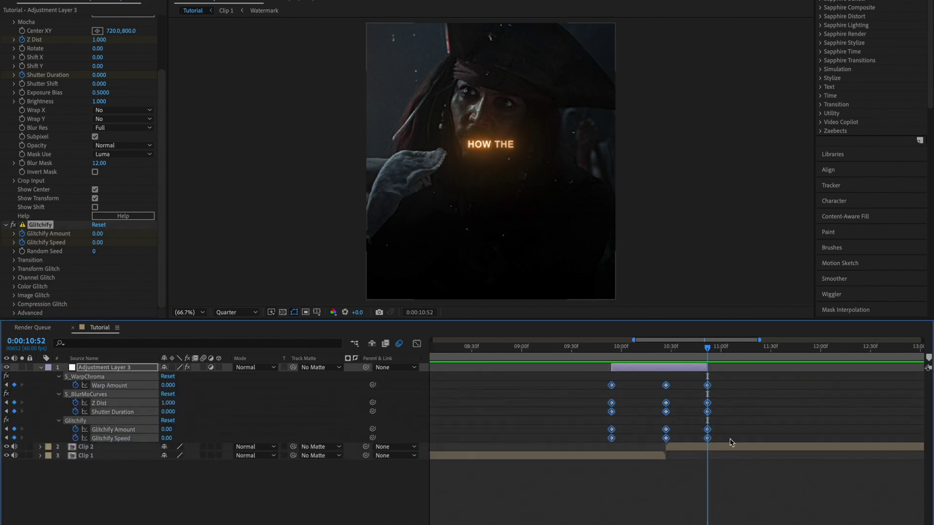
key(F9)
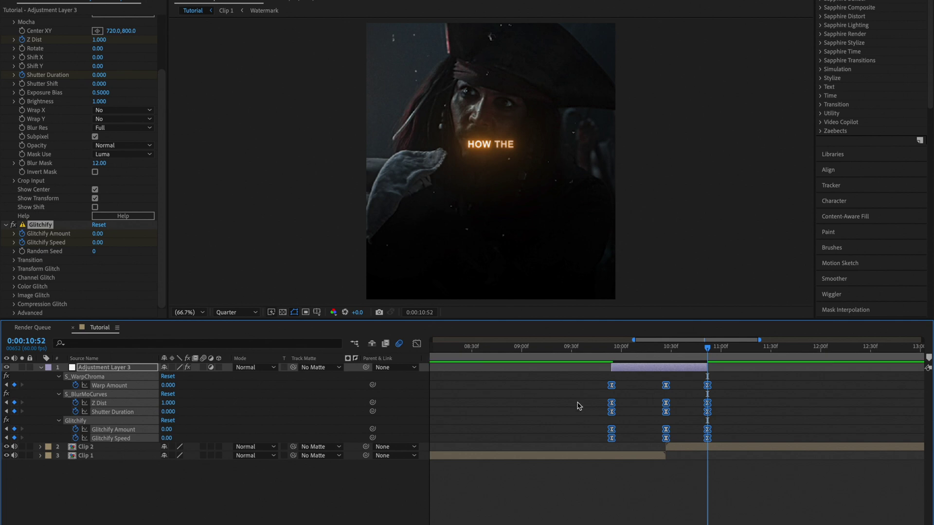
Reshape the speed graph of the Warp Amount, Z Dist and Shutter Duration keyframes so the change is sharpest around the cut
drag(589, 374, 714, 414)
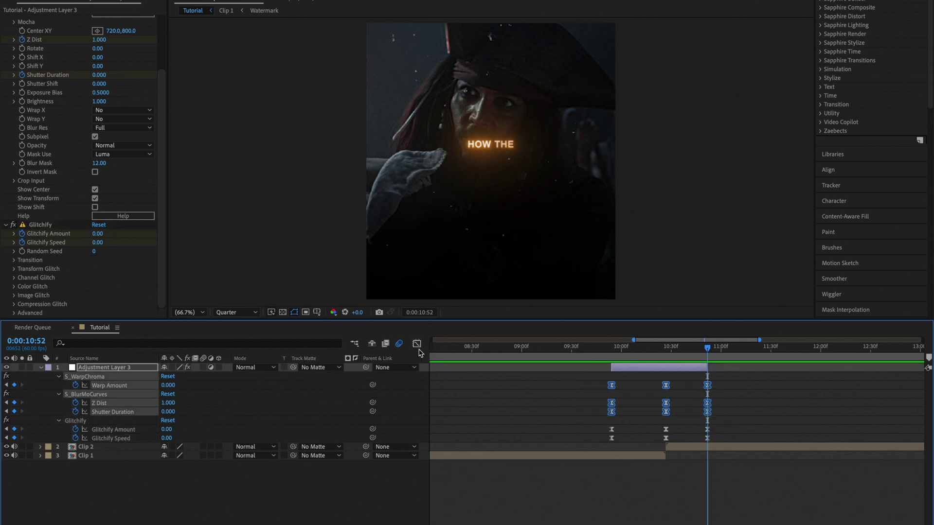
click(416, 344)
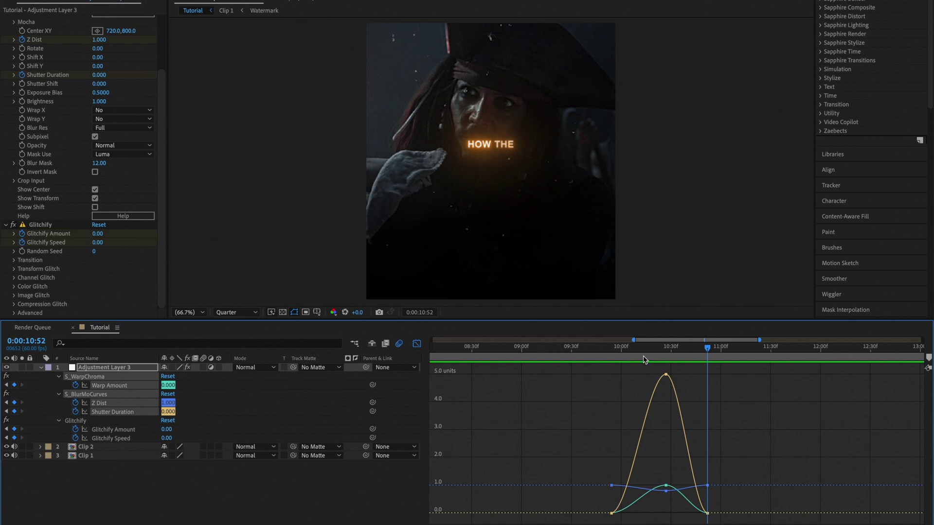
drag(627, 358, 614, 354)
right_click(572, 524)
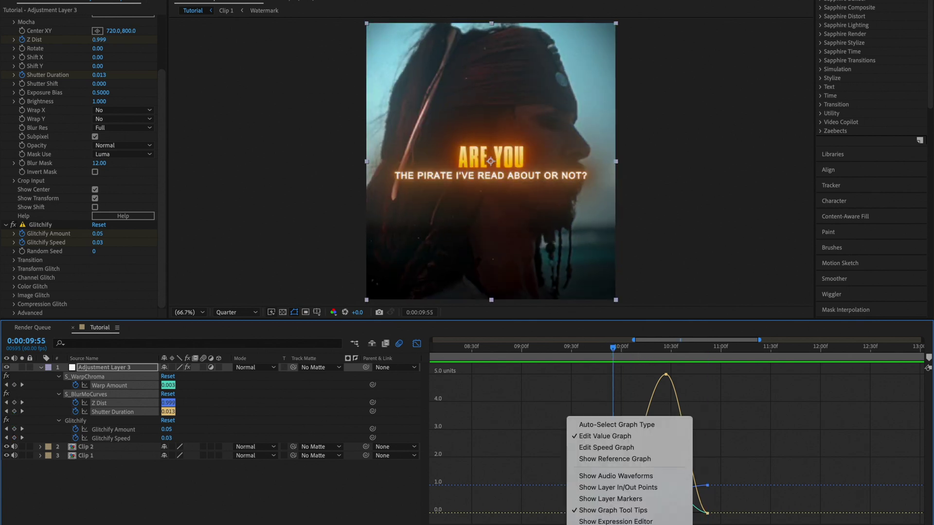
click(604, 388)
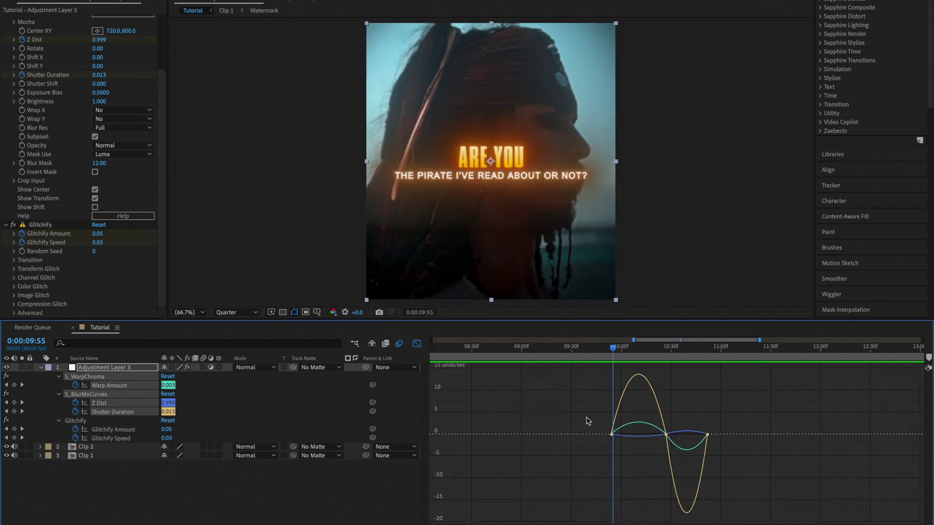
drag(585, 415, 645, 471)
drag(623, 434, 708, 491)
click(417, 343)
In the value graph, lengthen the ease handles of Glitchify Amount and Speed at the start and end keyframes toward the cut
drag(598, 422, 756, 457)
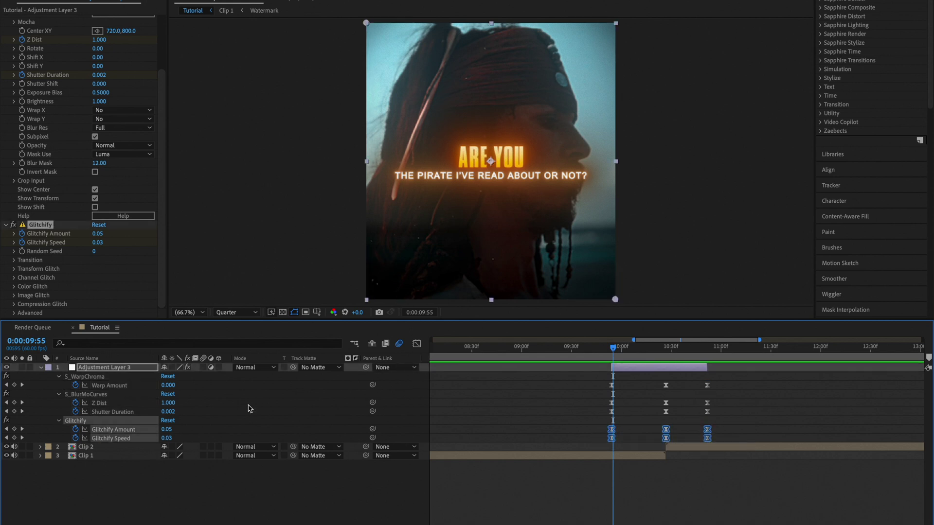
click(417, 344)
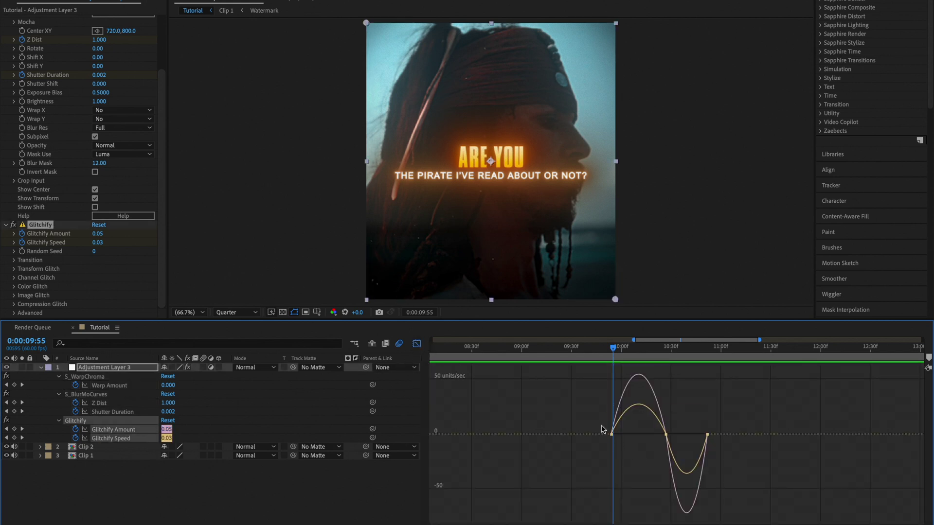
right_click(567, 415)
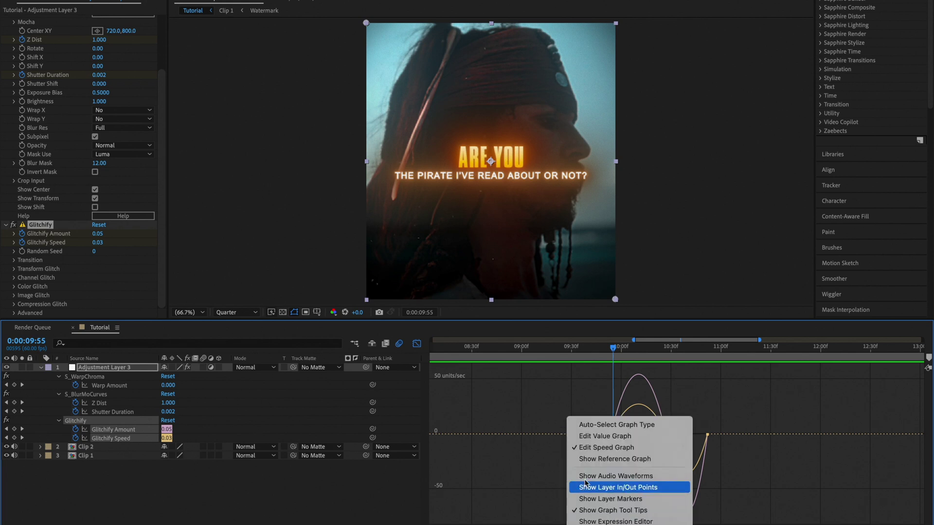
click(603, 435)
drag(610, 493, 645, 510)
drag(701, 501, 715, 517)
drag(695, 510, 680, 510)
Stretch the handles of the Glitchify Amount and Speed keyframes at the cut outward to the layer's start and end for a broad peak
drag(657, 368, 676, 450)
drag(680, 375, 706, 375)
drag(648, 374, 611, 375)
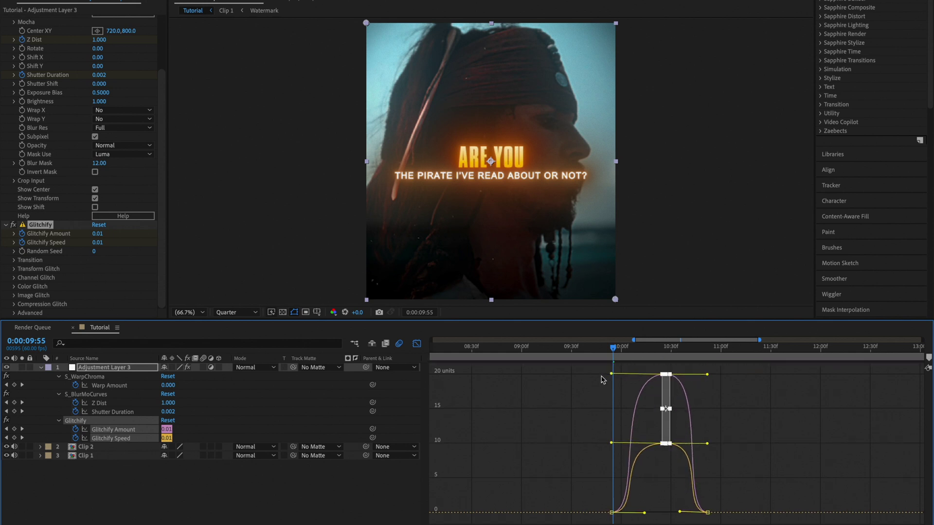
click(418, 344)
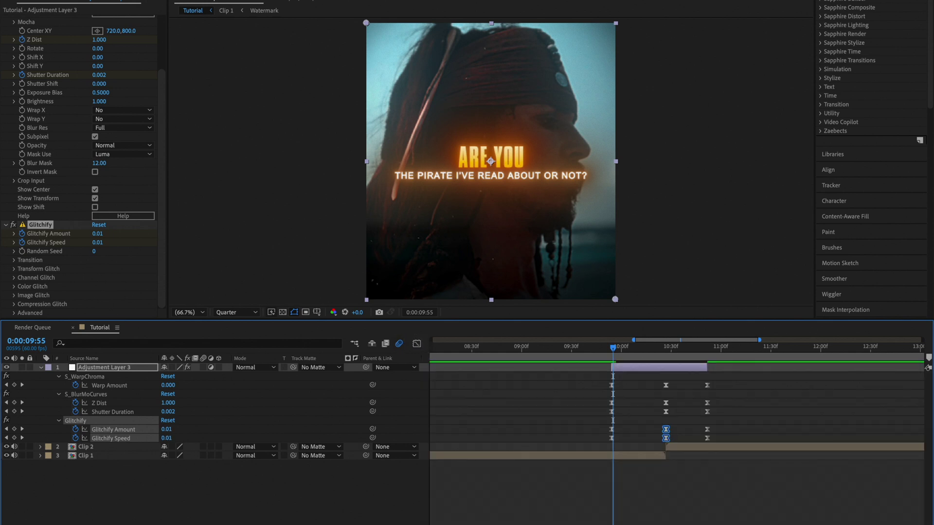
Add a red solid layer of 1440 × 1600 px above the adjustment layer
click(183, 0)
mouse_move(194, 0)
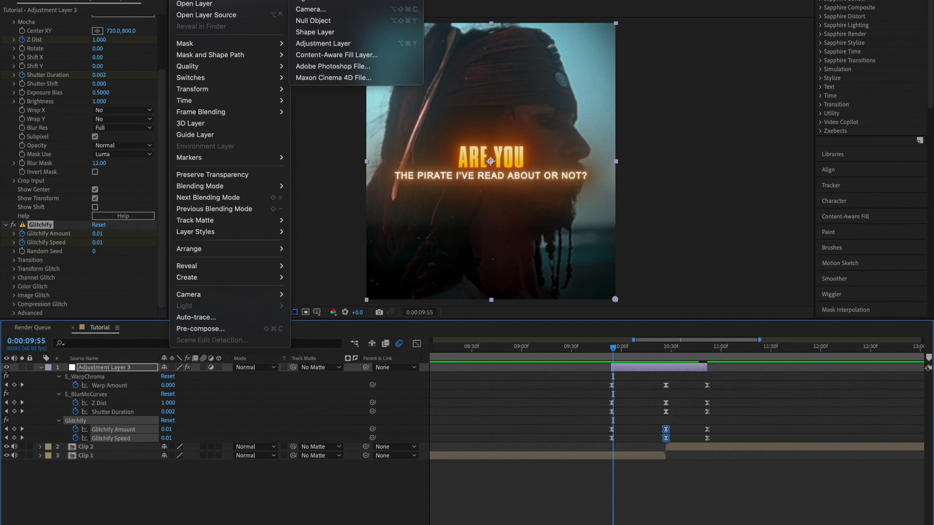
click(327, 3)
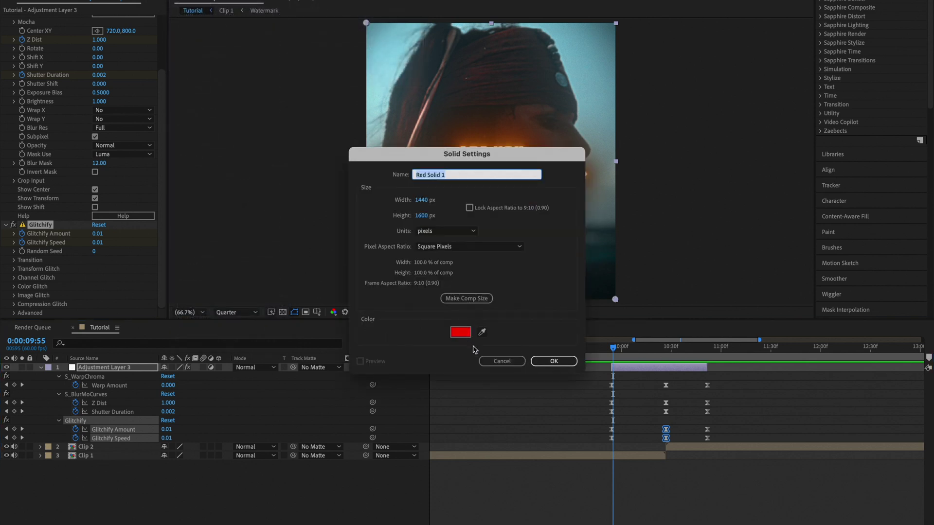
click(554, 361)
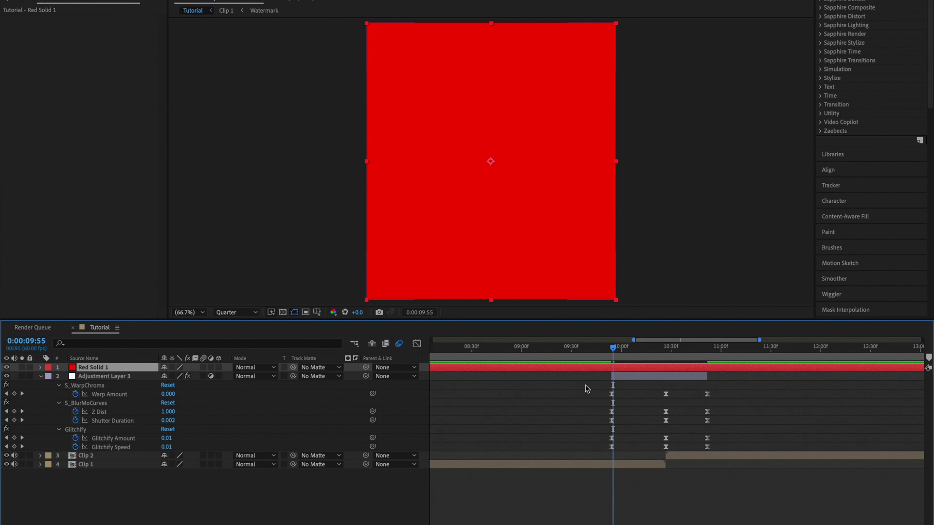
Split the red solid at the adjustment layer's start, 0:00:09:54, and delete the earlier part
key(ctrl+Down)
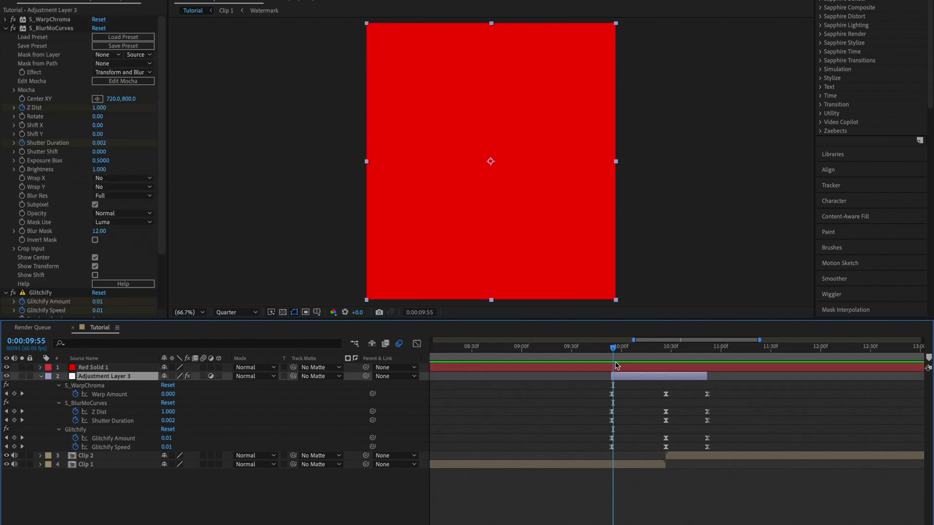
key(Page_Up)
click(604, 370)
key(ctrl+shift+d)
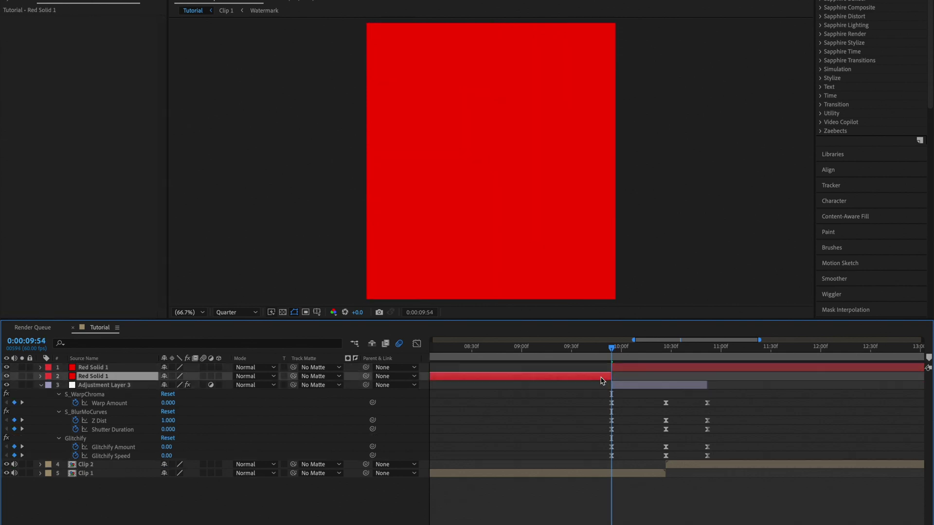
key(Delete)
Trim the red solid's end to the adjustment layer's end at 0:00:10:52
drag(703, 347, 708, 348)
click(712, 371)
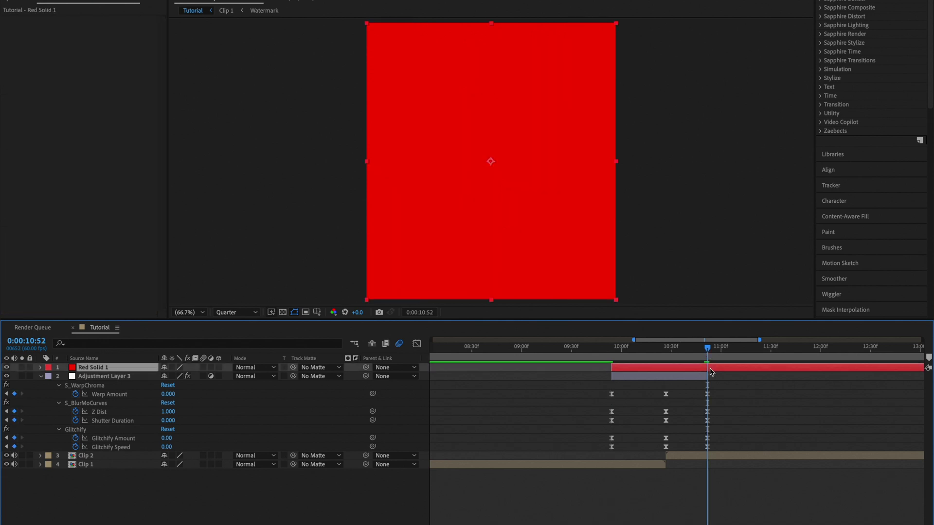
key(alt+])
key(ctrl+Down)
Set the red solid's blending mode to Overlay
click(689, 369)
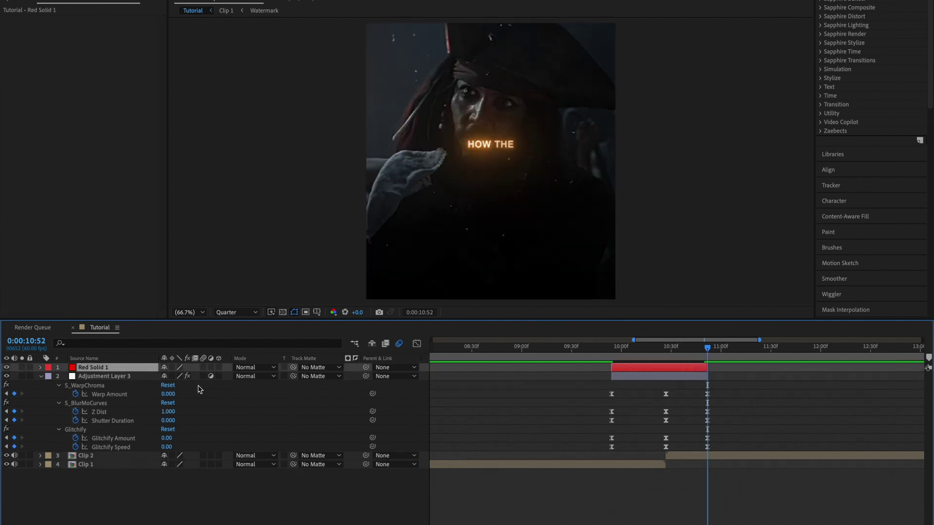
click(255, 368)
click(267, 276)
Keyframe the red solid's Opacity at 0% on its start and end and 50% at the cut
key(t)
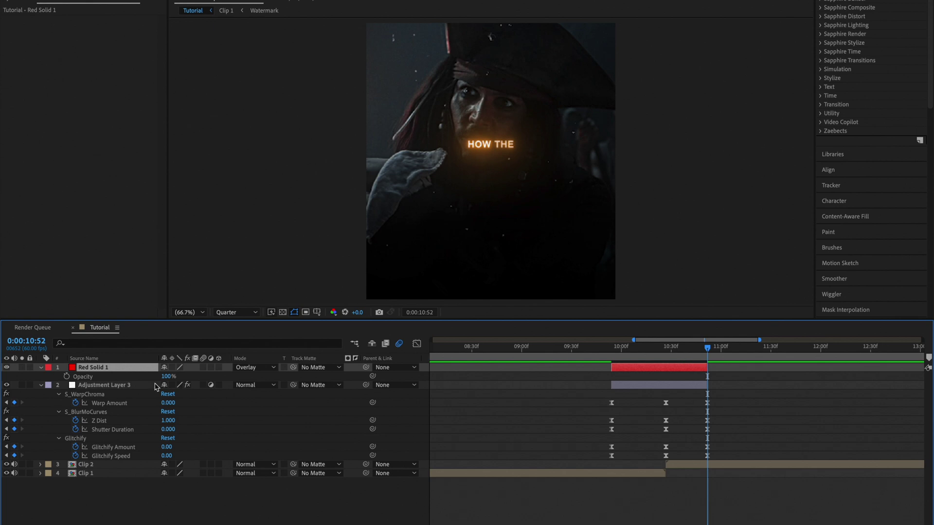
click(67, 378)
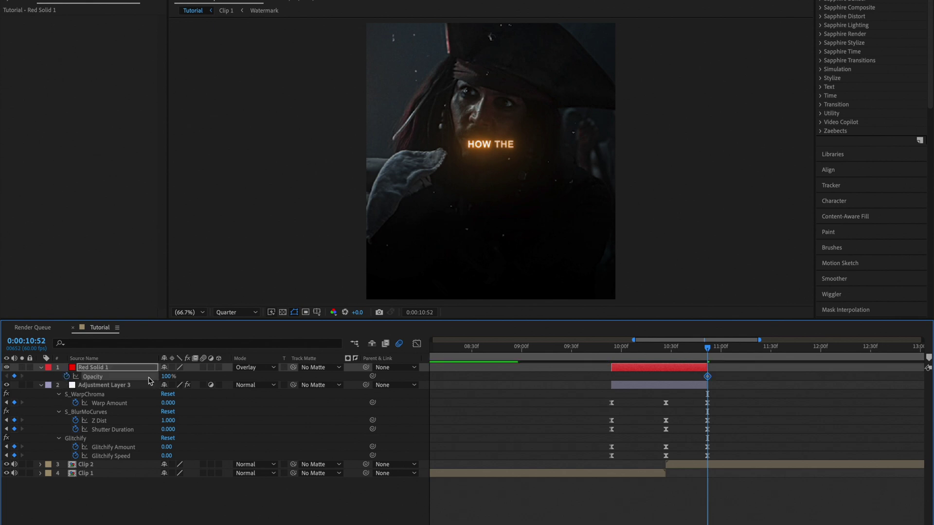
click(173, 379)
drag(167, 377, 98, 378)
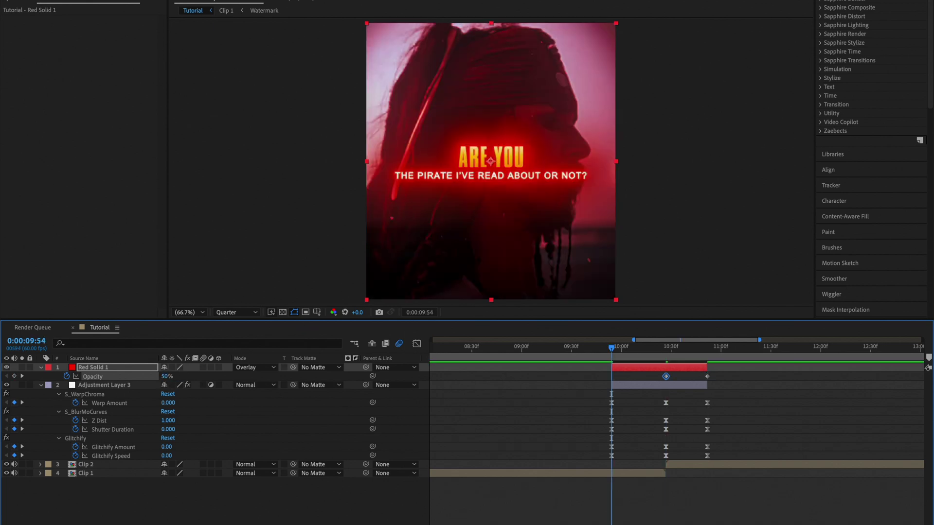
drag(167, 378, 141, 378)
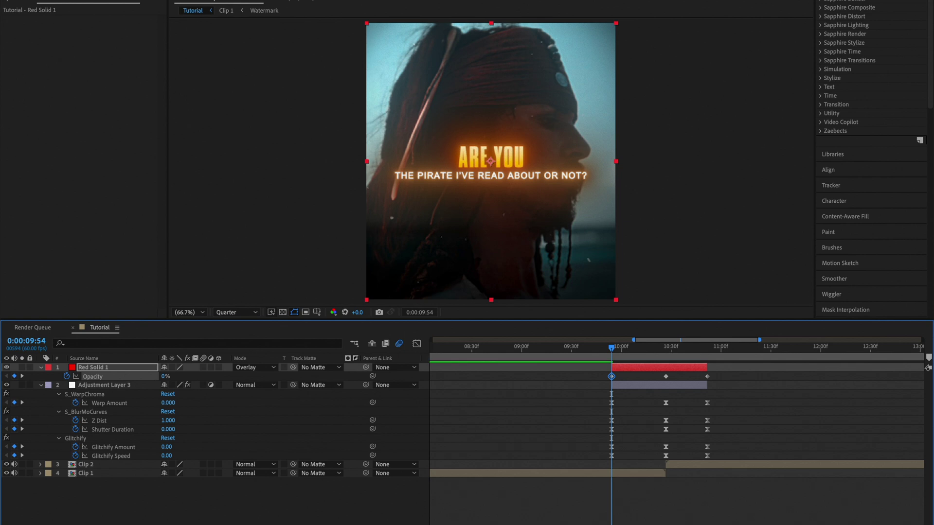
Place Clean Whoosh.mp3 above the red solid near the transition's start and time-stretch it with a factor of 150
click(67, 2)
drag(44, 92, 628, 371)
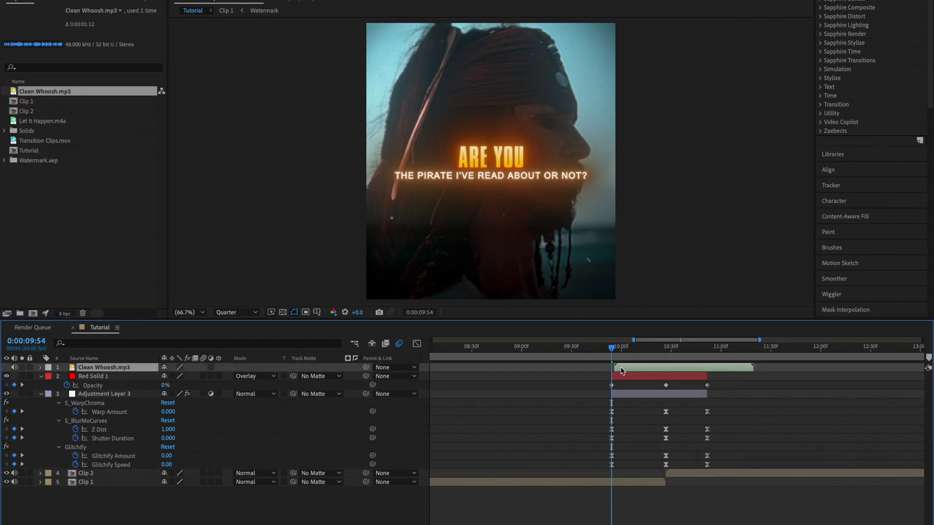
right_click(630, 369)
mouse_move(706, 291)
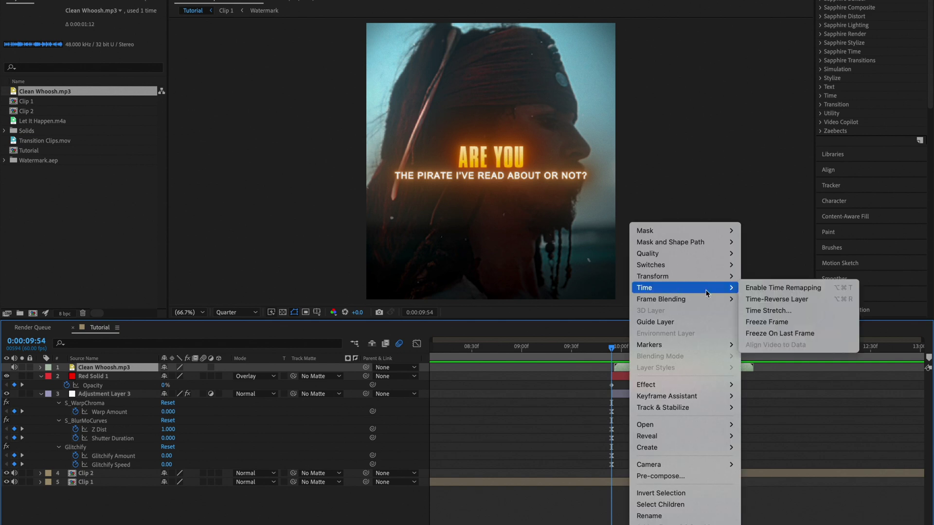
click(756, 310)
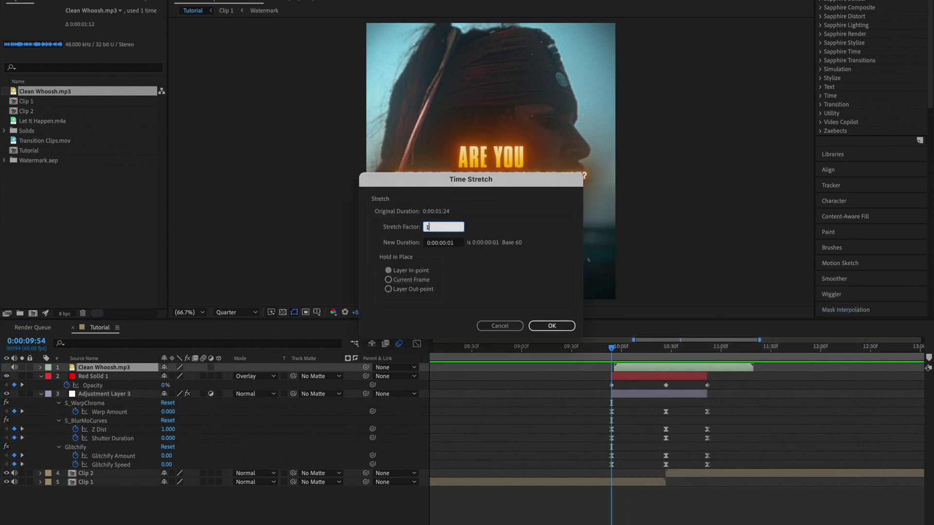
text(150)
key(Return)
Reveal the waveform of Clean Whoosh.mp3 and shift the audio layer so its loudest part lines up with the cut
key(l)
key(l)
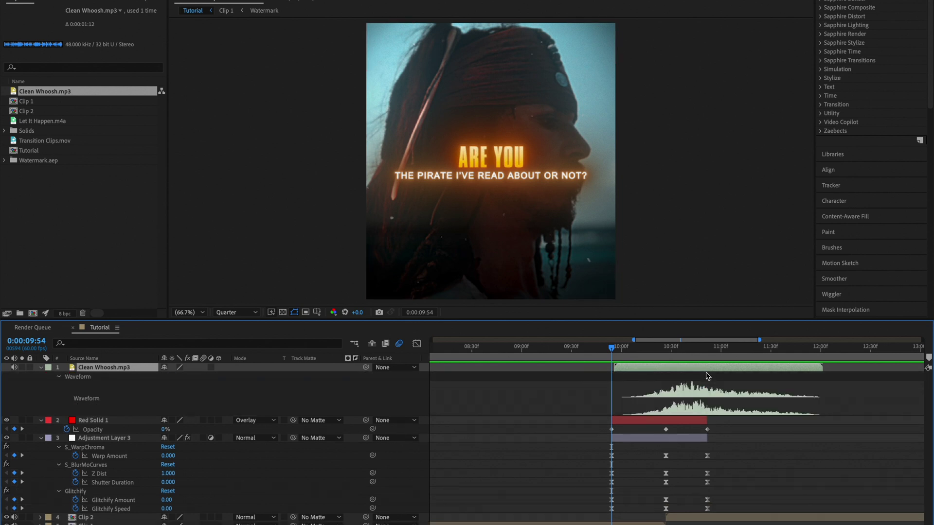
drag(704, 375, 680, 375)
click(666, 348)
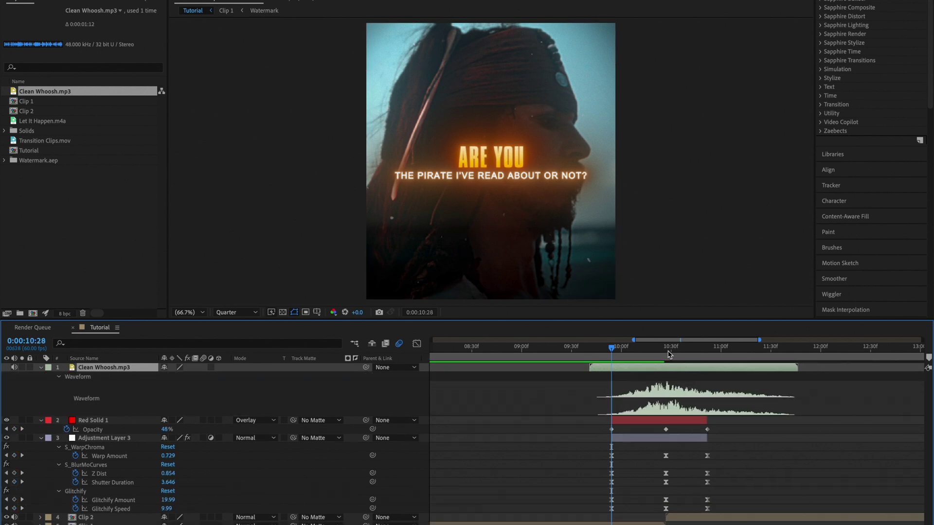